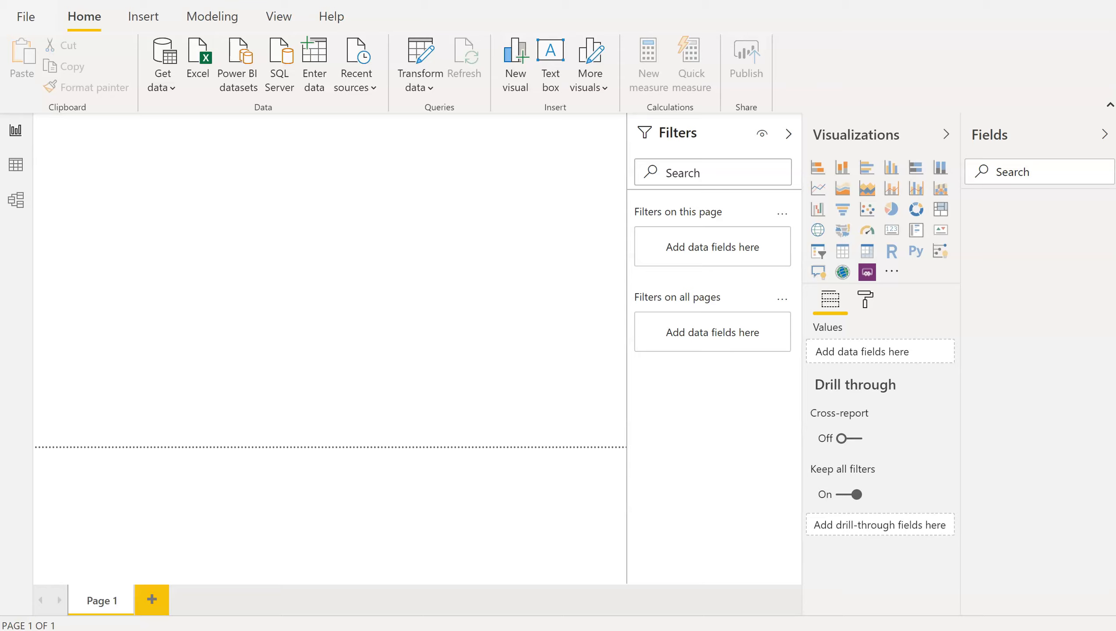
- Switch to Excel and review the sales data in the PBIData1 and PBIData2 workbooks, and return to Power BI Desktop
mouse_move(620, 630)
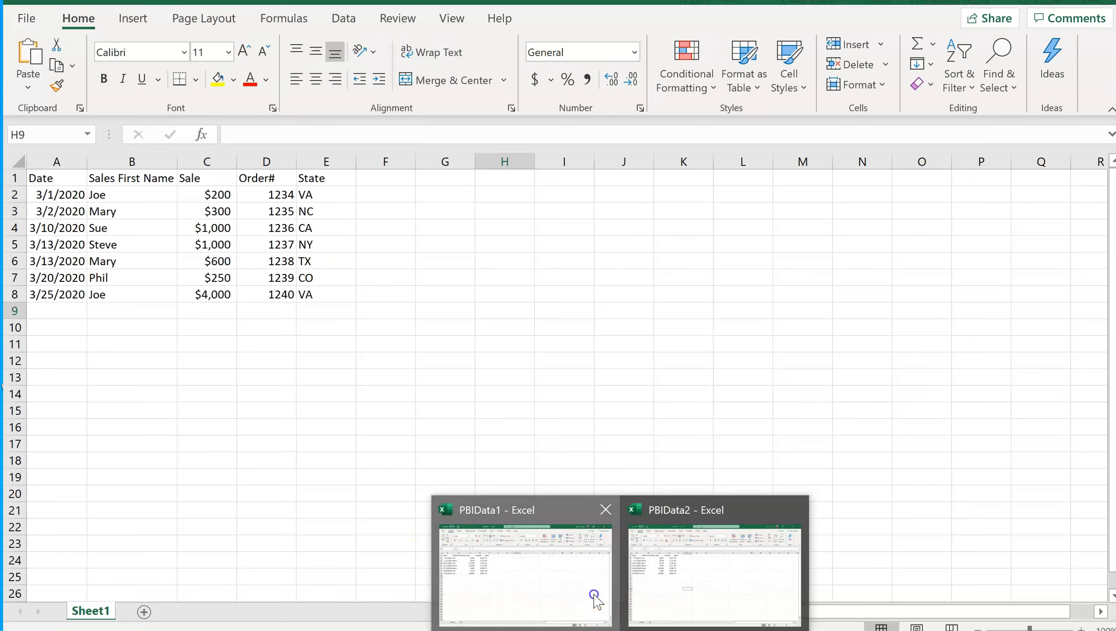
left_click(593, 595)
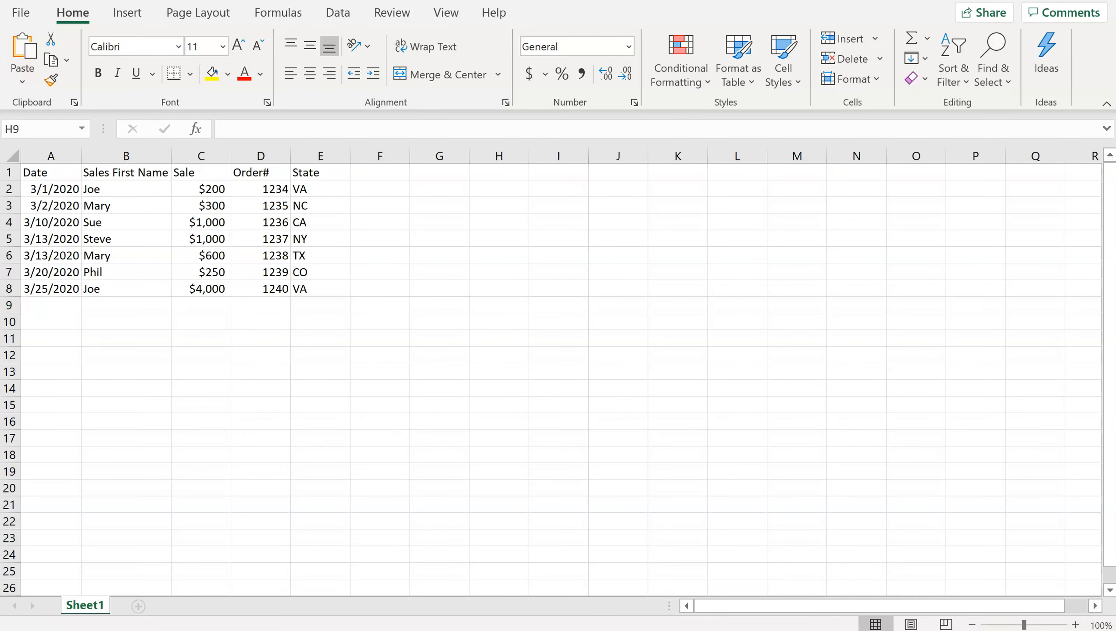
mouse_move(620, 630)
left_click(699, 589)
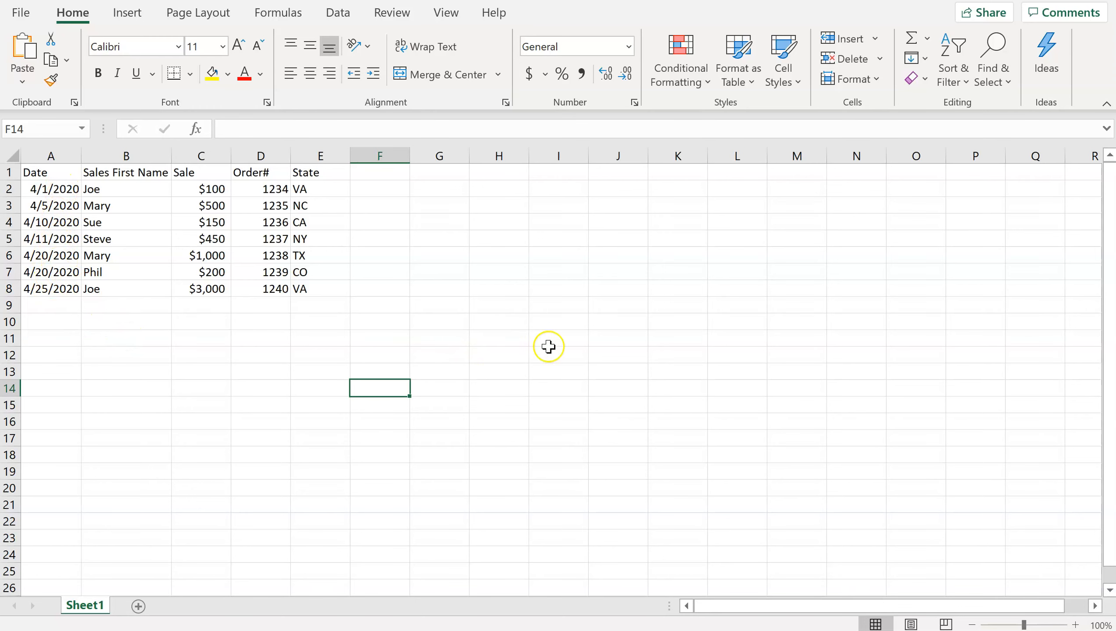
left_click(636, 630)
left_click(575, 592)
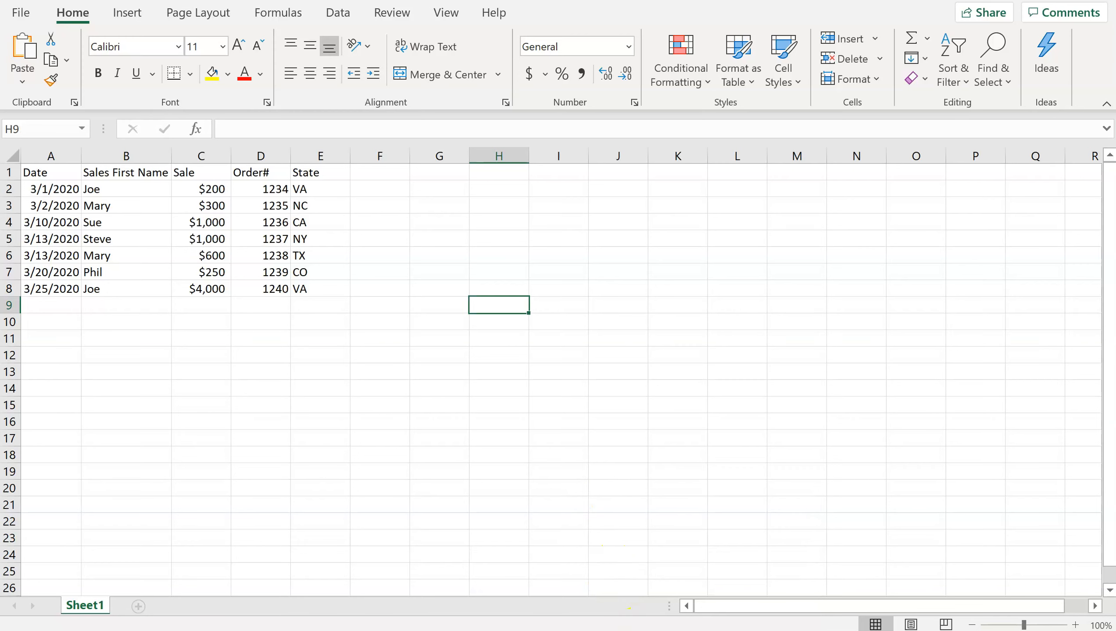
left_click(583, 566)
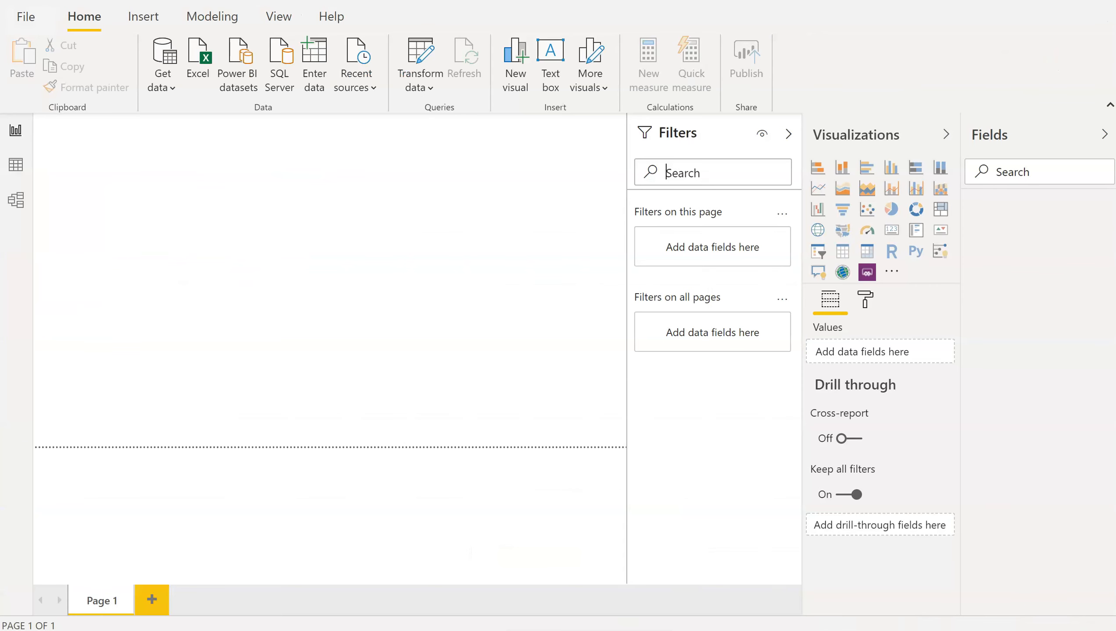
- Import Sheet1 from the PBIData1 Excel workbook in Documents into the report
left_click(447, 315)
left_click(198, 62)
left_click(212, 129)
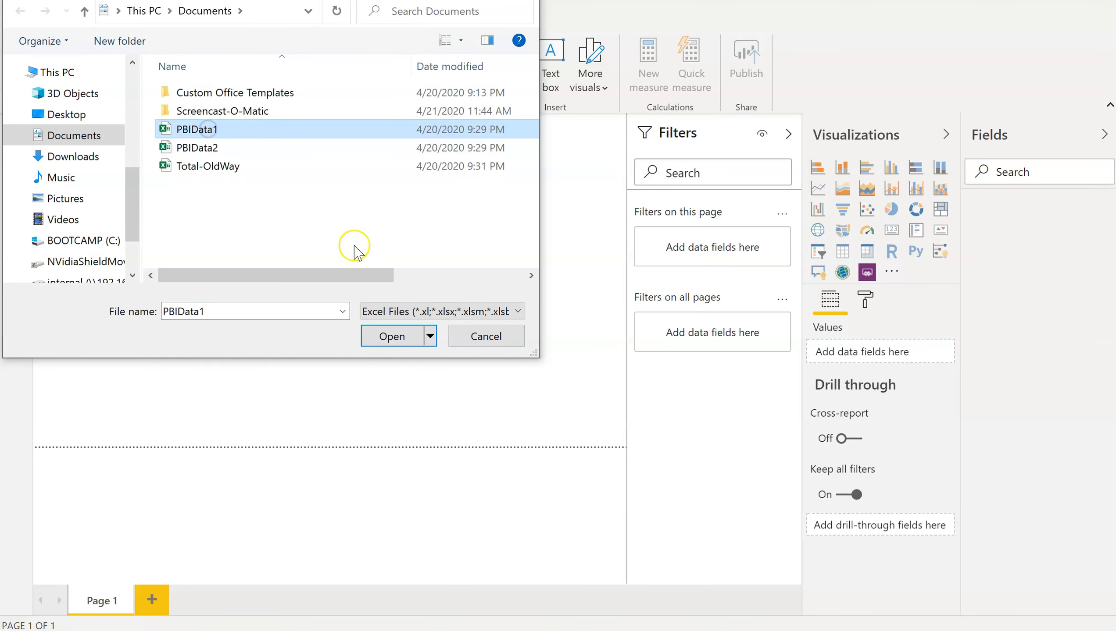
left_click(391, 343)
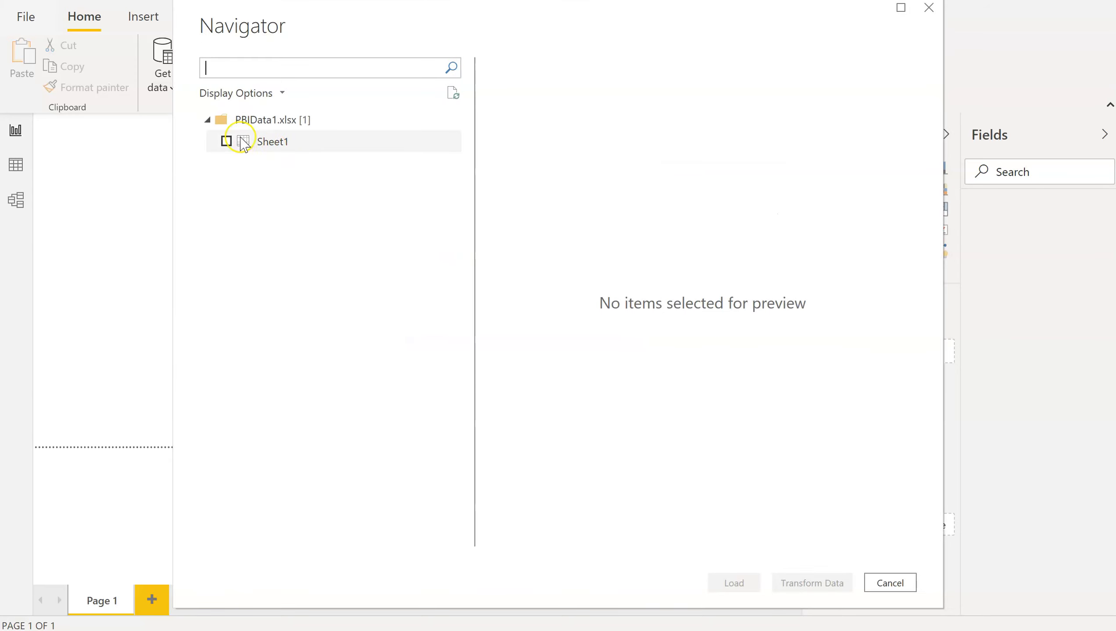
left_click(225, 141)
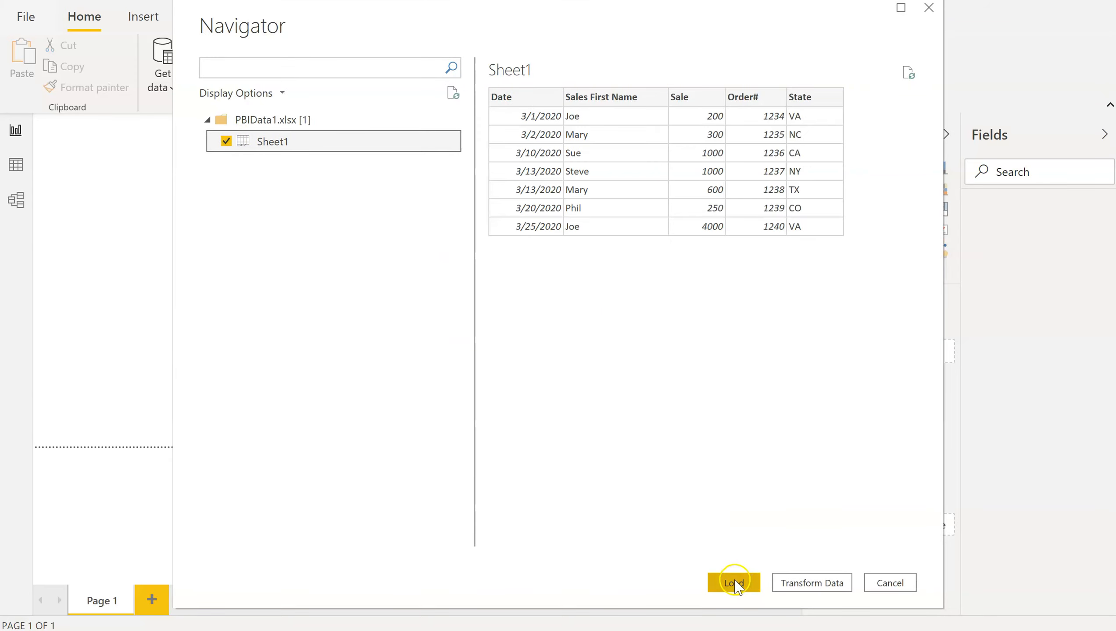
left_click(734, 582)
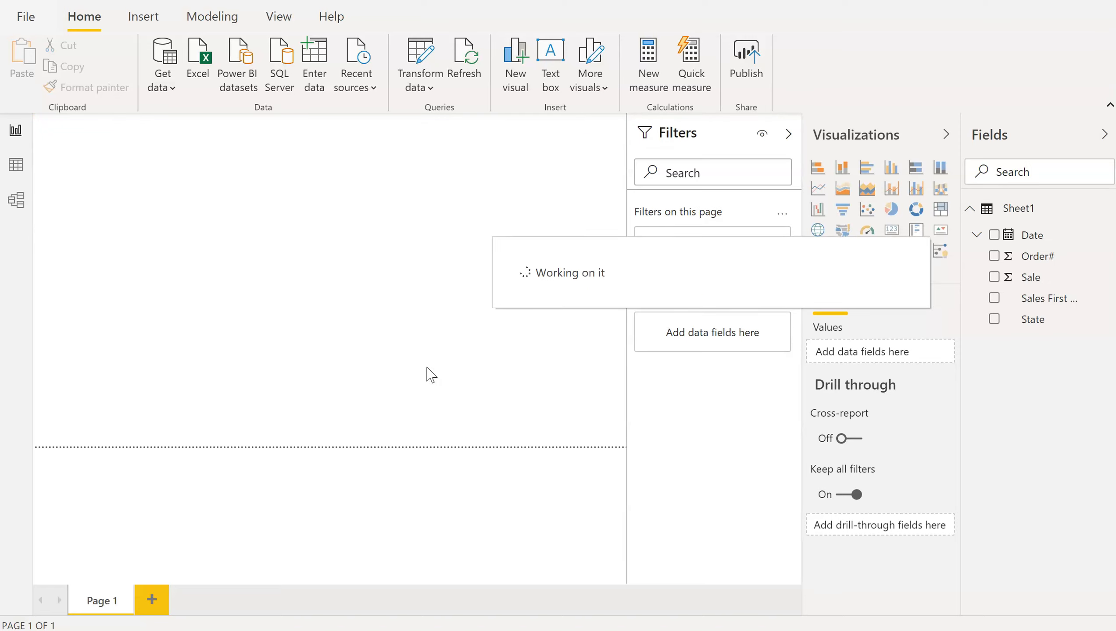
- Import Sheet1 from the PBIData2 Excel workbook in Documents as a second table
left_click(198, 62)
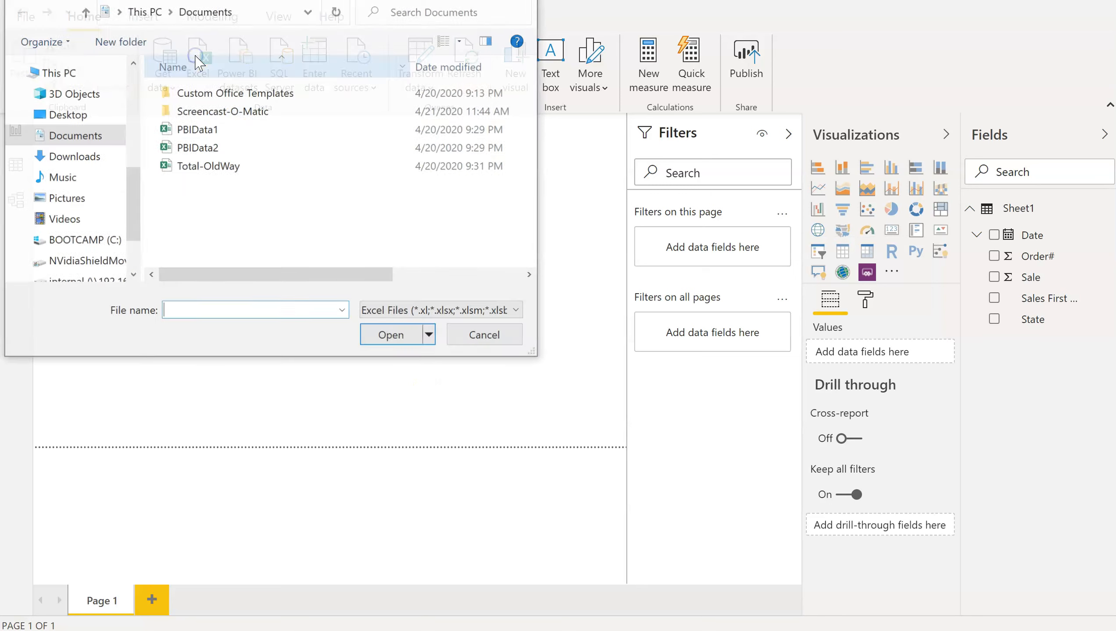
left_click(212, 153)
left_click(382, 338)
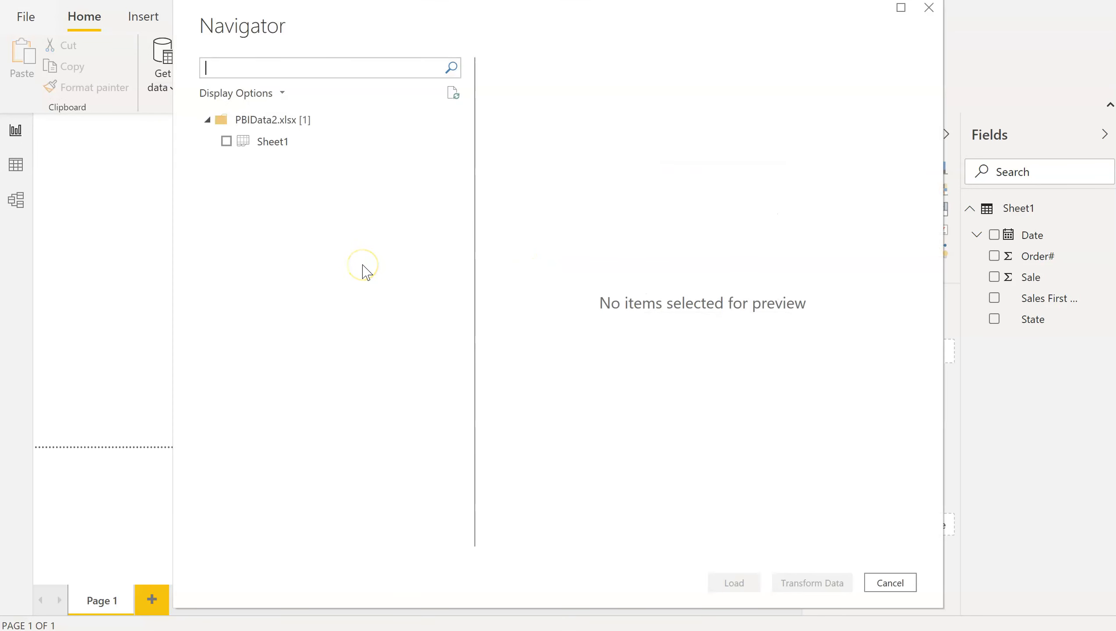
left_click(227, 141)
left_click(720, 582)
- Add a table visual with Sheet1's Date field shown as a plain date instead of a hierarchy, and enlarge the visual
left_click(827, 302)
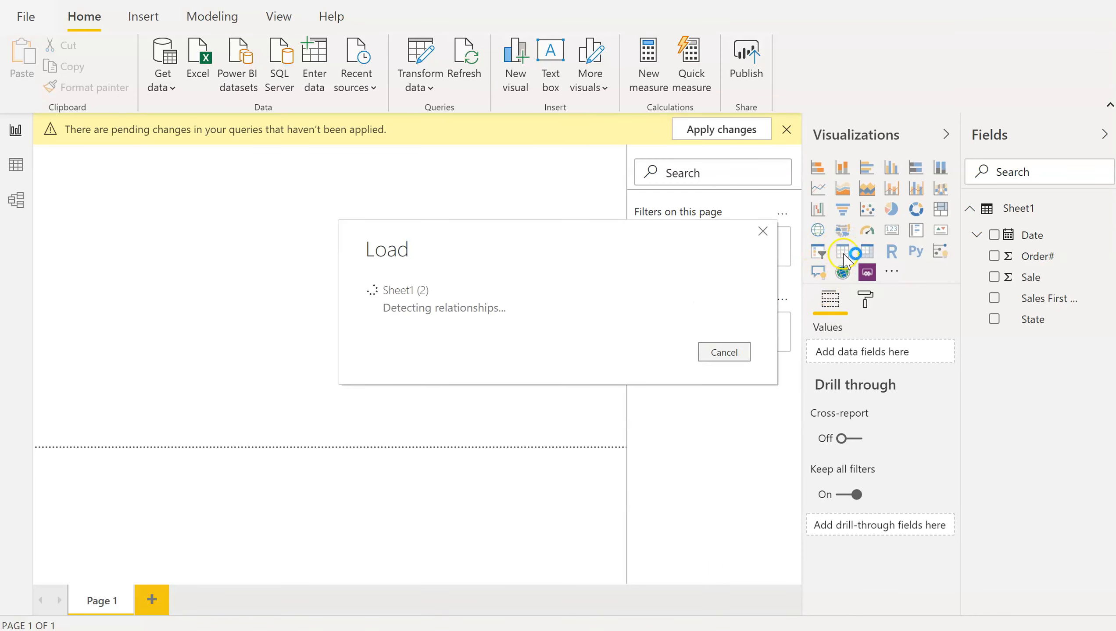
left_click(843, 256)
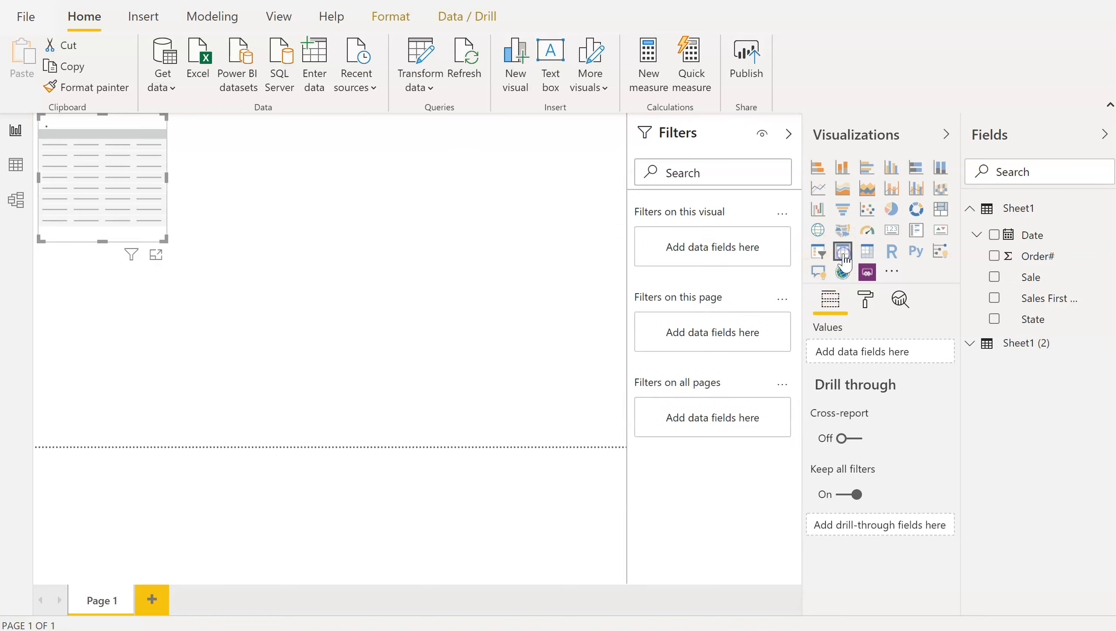
left_click(998, 236)
left_click(930, 353)
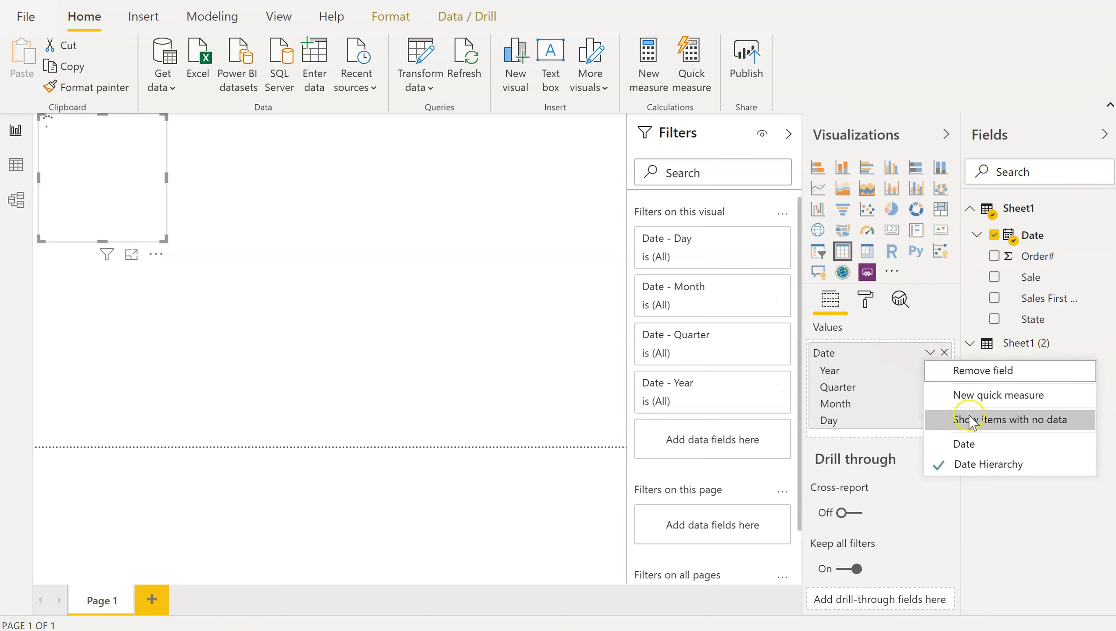
left_click(968, 444)
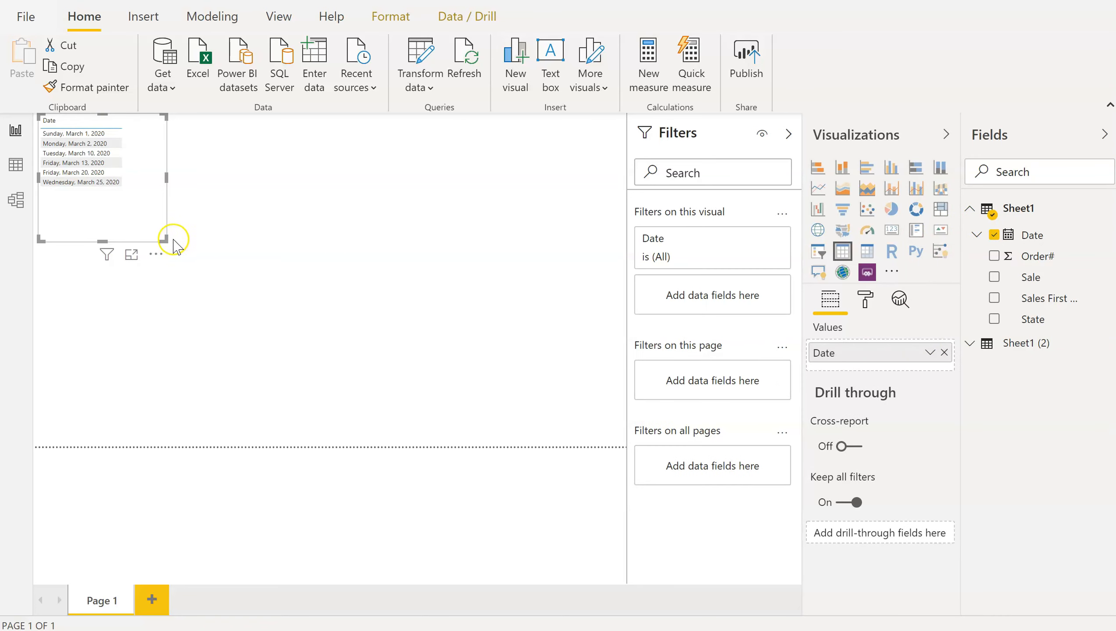
left_click_drag(162, 239, 391, 418)
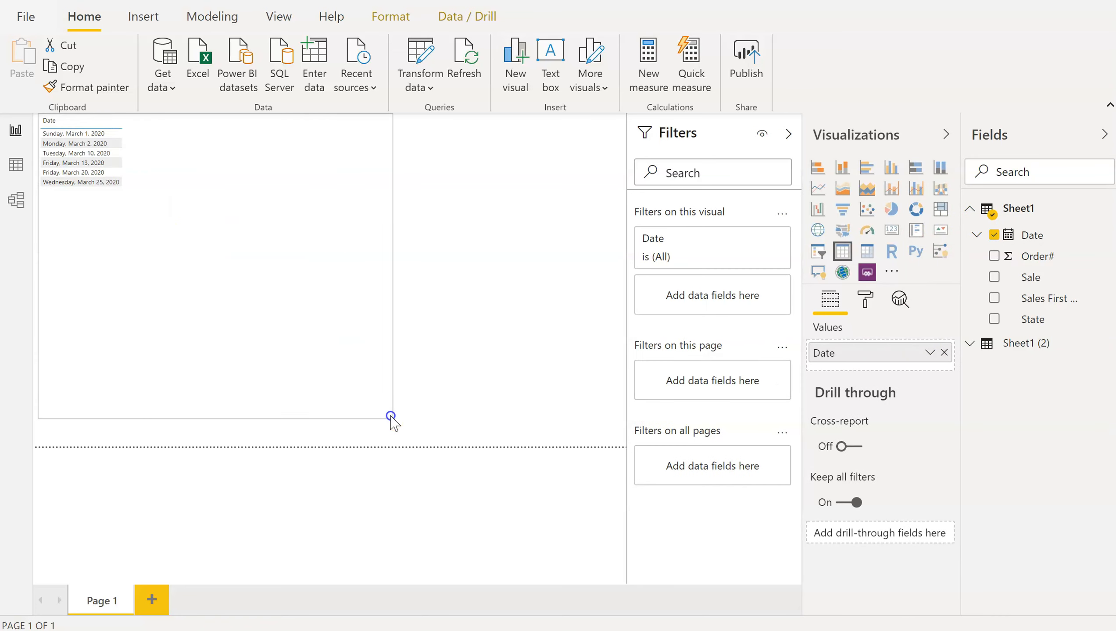
- Set the text size of the table visual's values to 15 pt
left_click(855, 299)
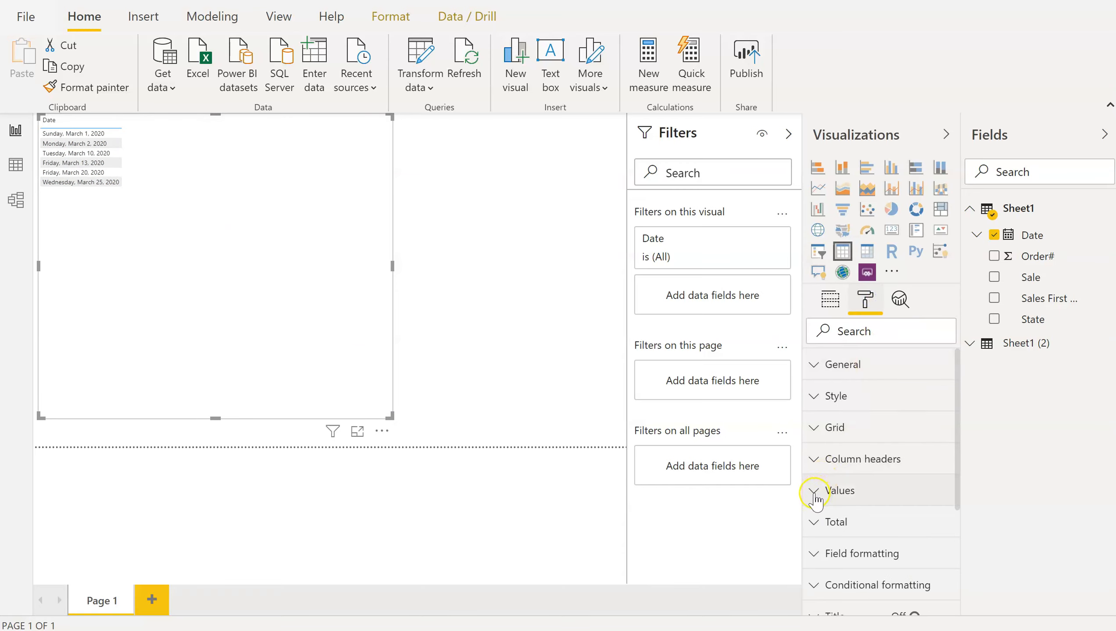
left_click(815, 500)
scroll(893, 560, "down", 3)
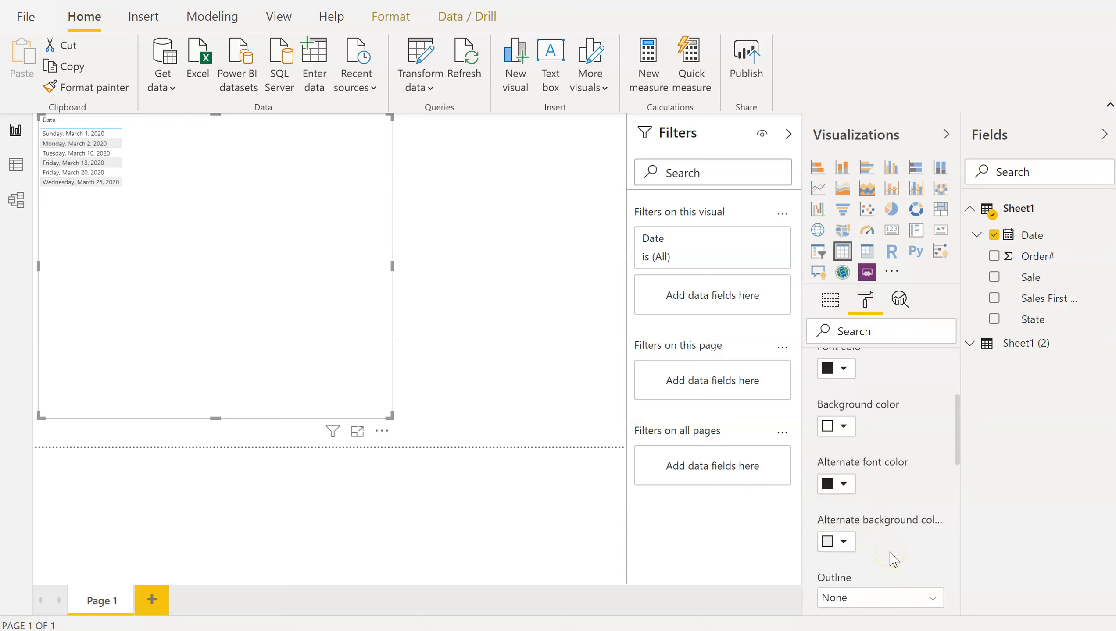
scroll(893, 560, "down", 5)
left_click(866, 565)
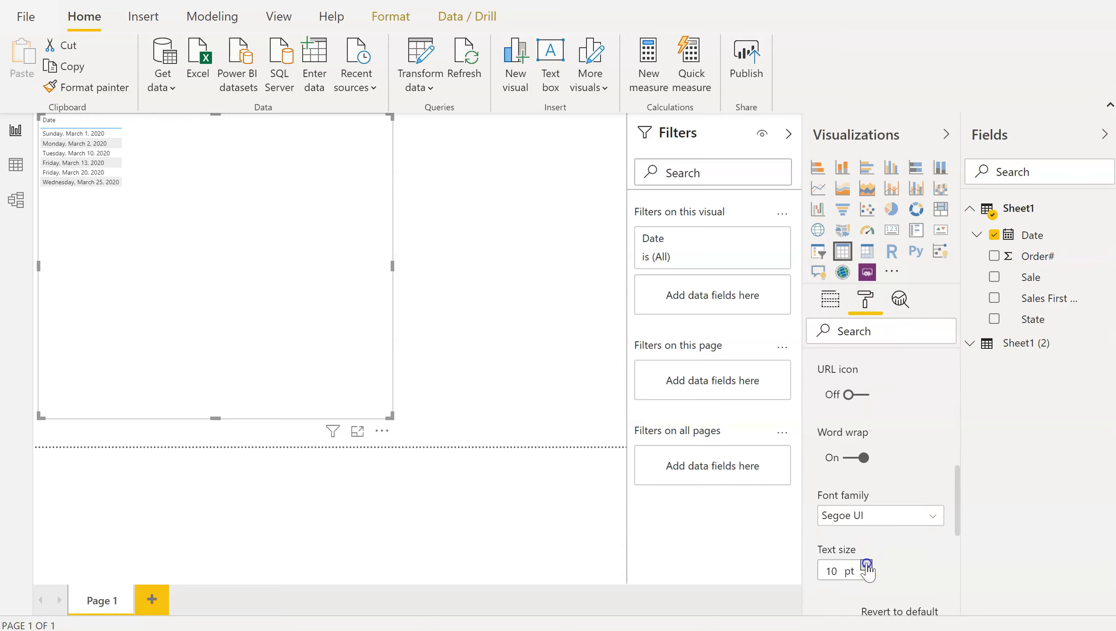
left_click(866, 566)
left_click(866, 565)
left_click(867, 565)
left_click(866, 565)
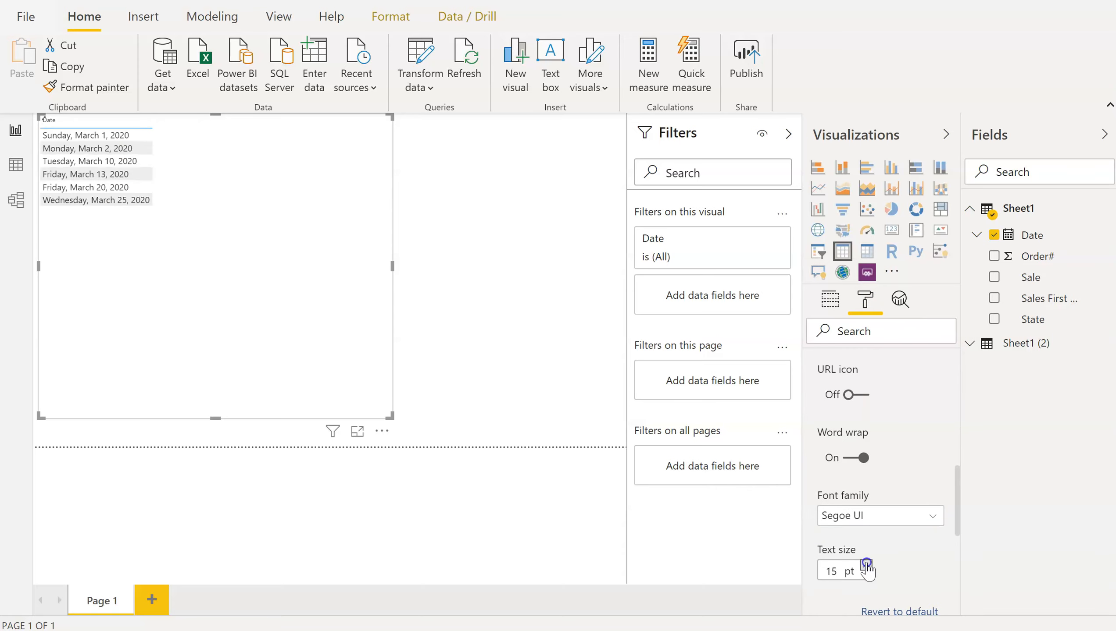
- Add the Sale and Sales First Name fields from Sheet1 to the table visual
left_click(834, 305)
left_click(994, 278)
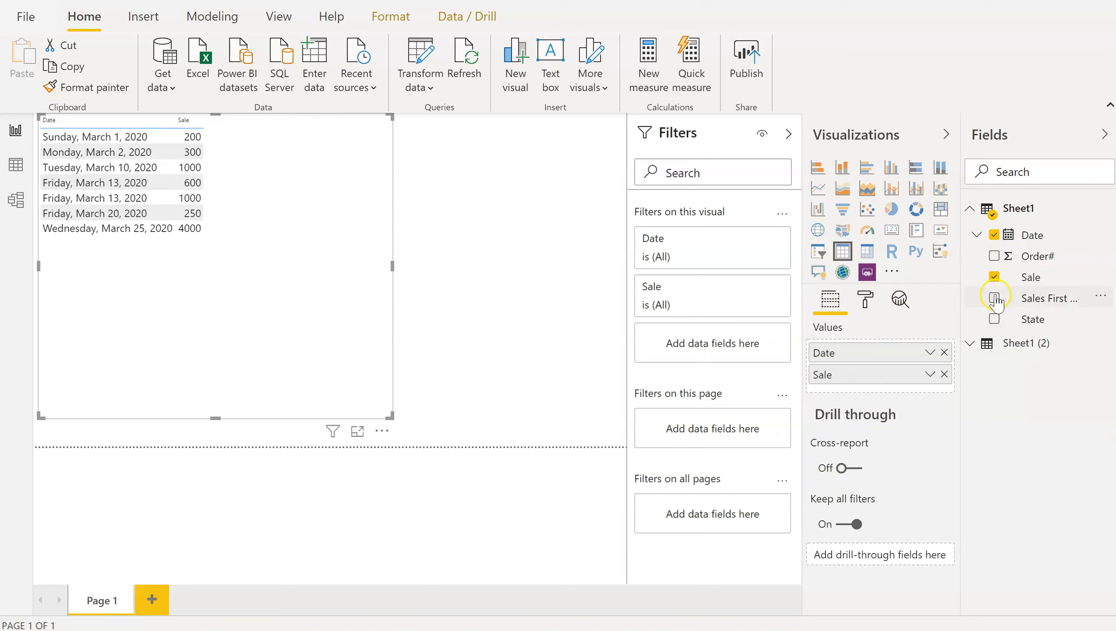
left_click(993, 298)
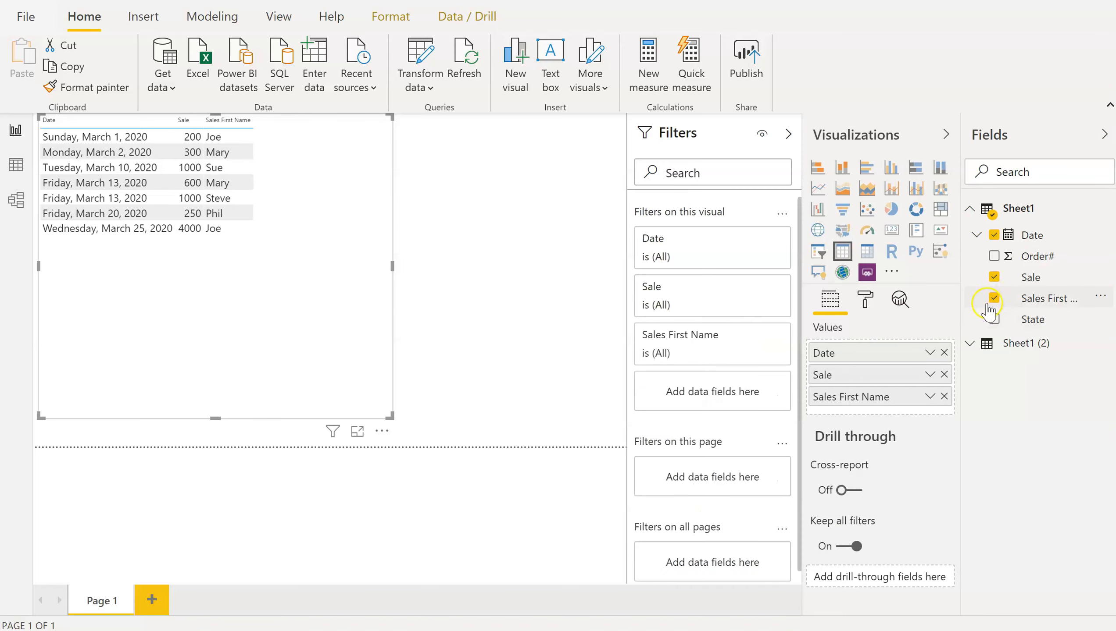
- Try adding the Date field from Sheet1 (2) to the table visual as a plain date, and remove it again
left_click(969, 344)
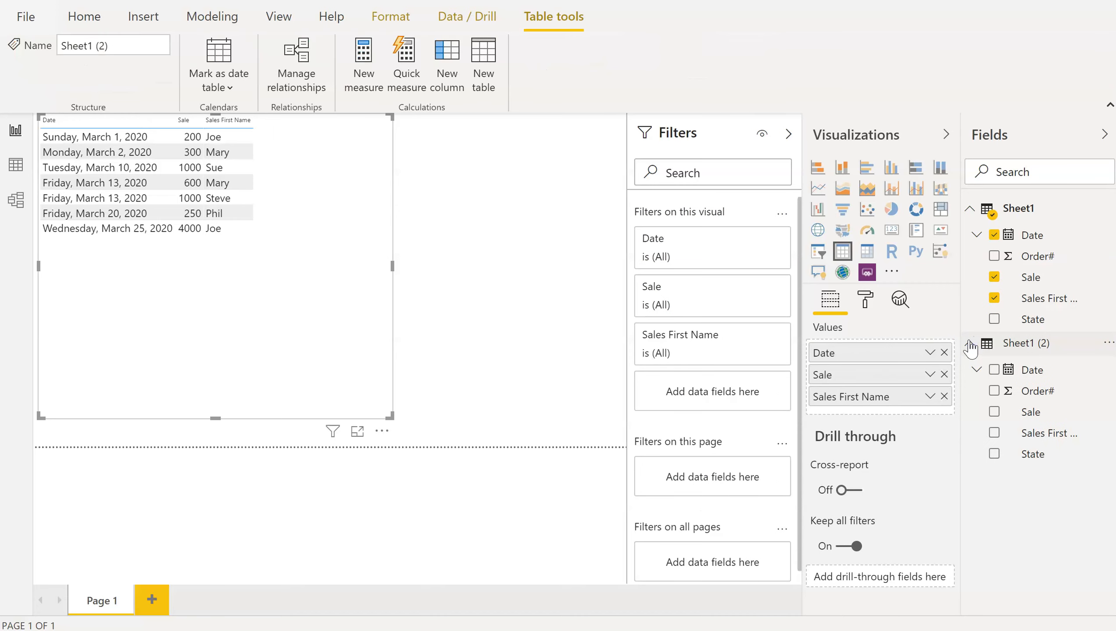
left_click(993, 370)
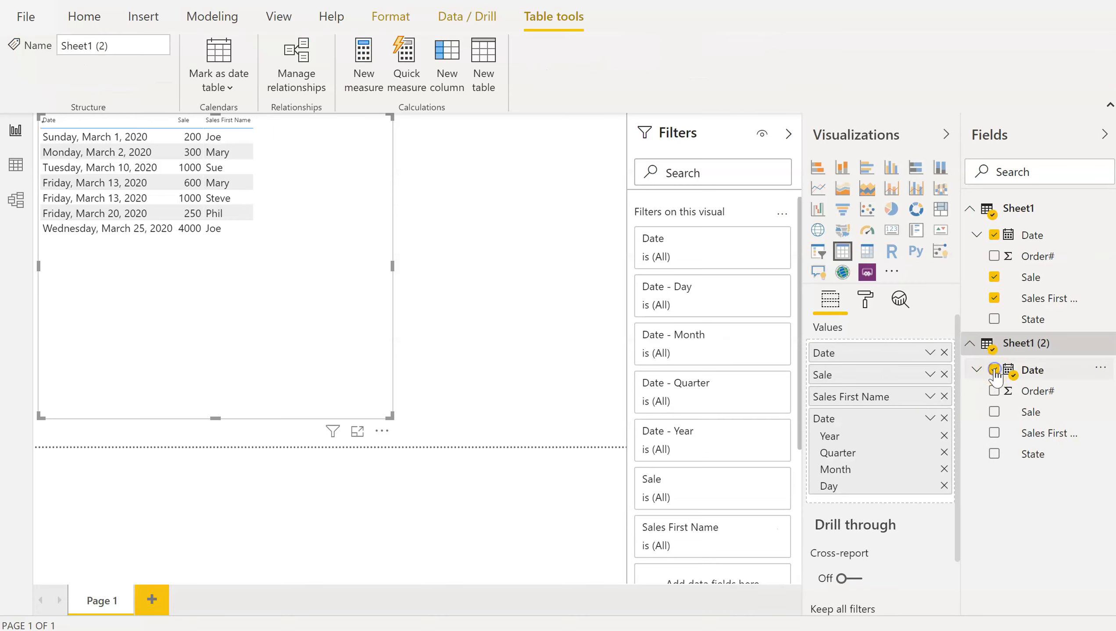
left_click(930, 418)
left_click(963, 530)
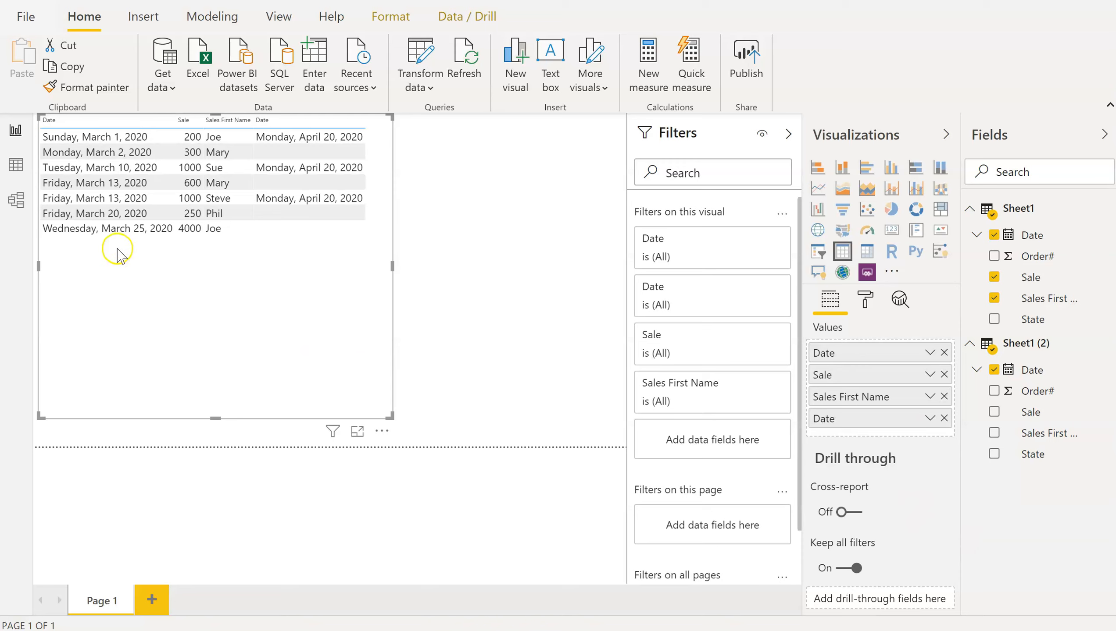
left_click(106, 213)
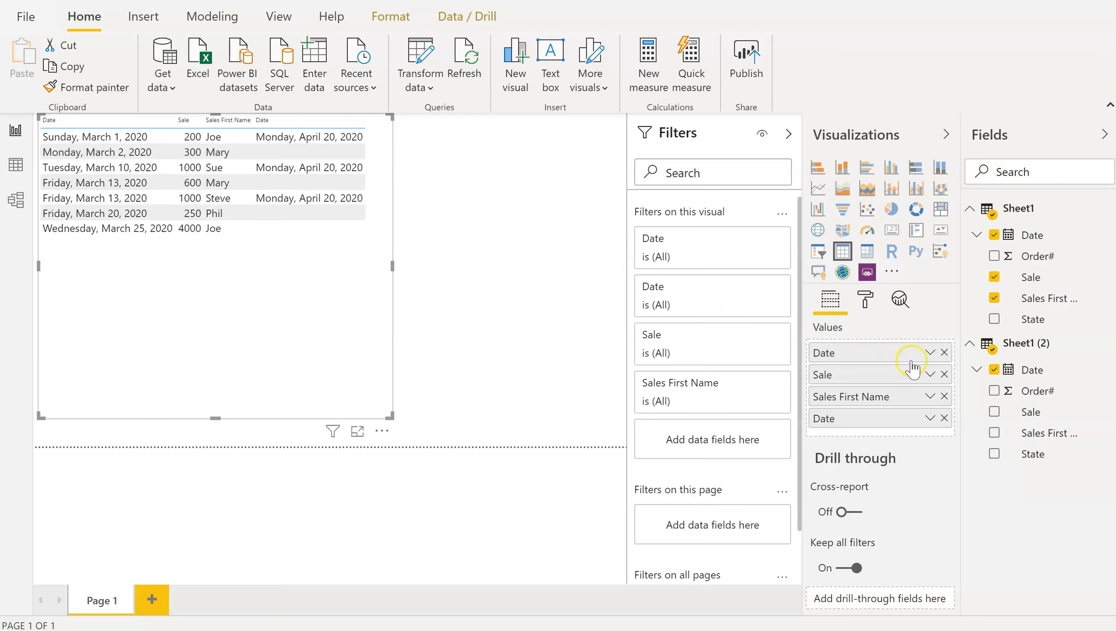
left_click(994, 370)
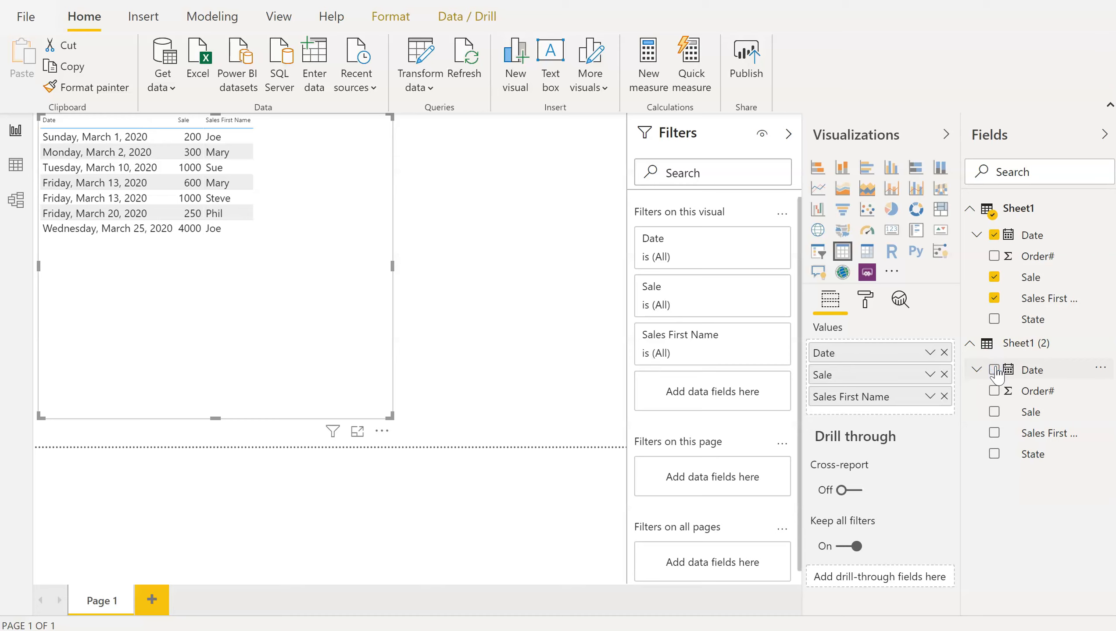
- Edit the Sheet1 query to append the rows of Sheet1 (2) as a two-table append, and apply the changes to the report
left_click(1012, 200)
right_click(1010, 207)
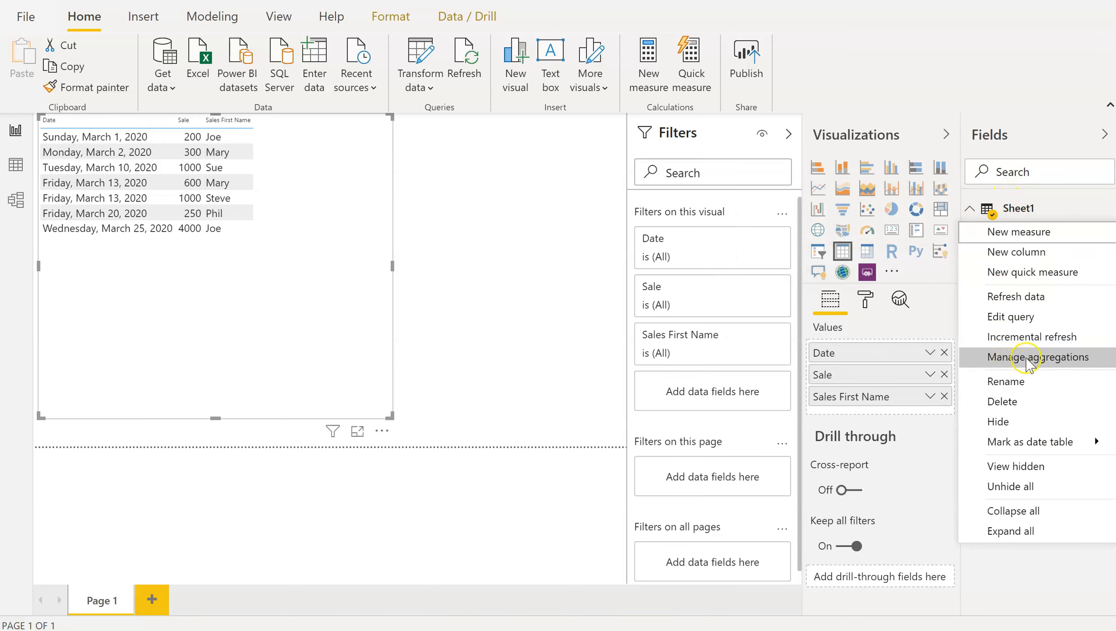
left_click(1056, 320)
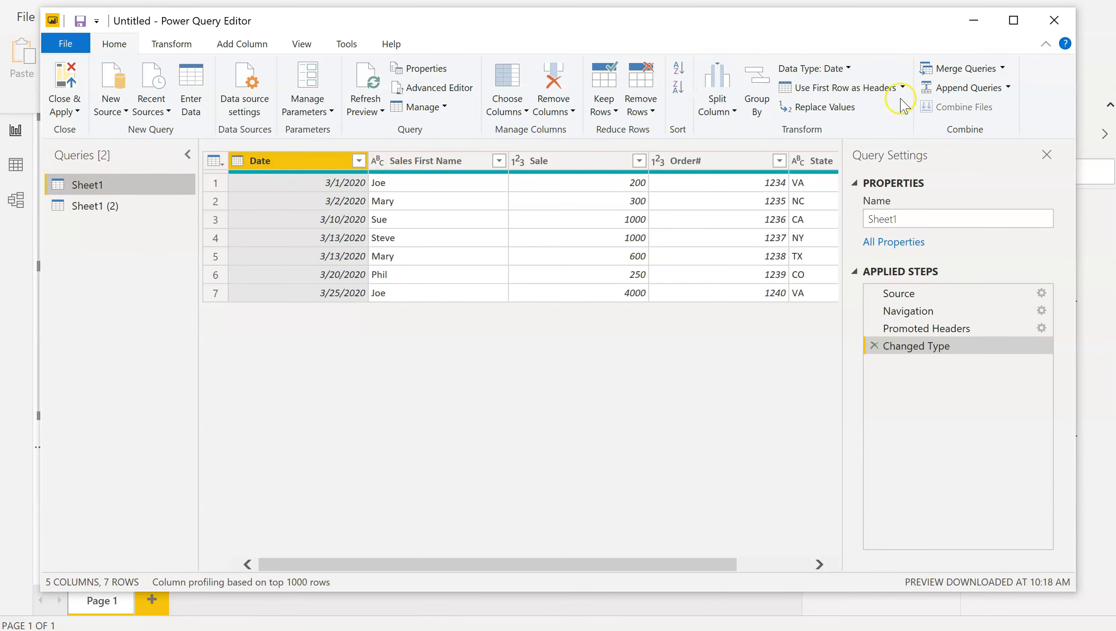
left_click(996, 88)
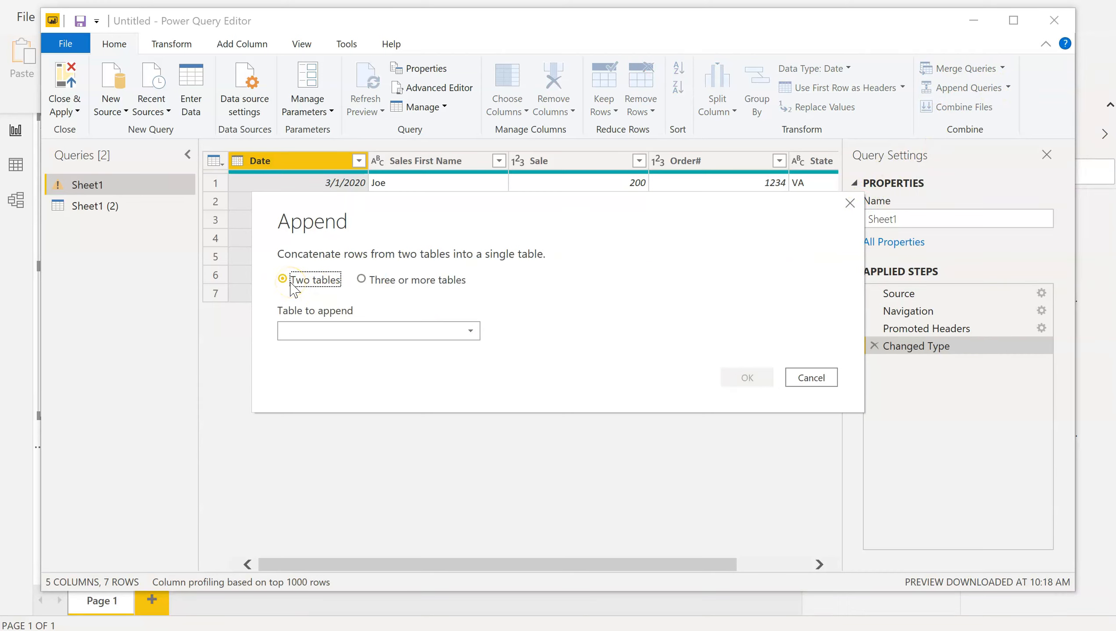
left_click(472, 330)
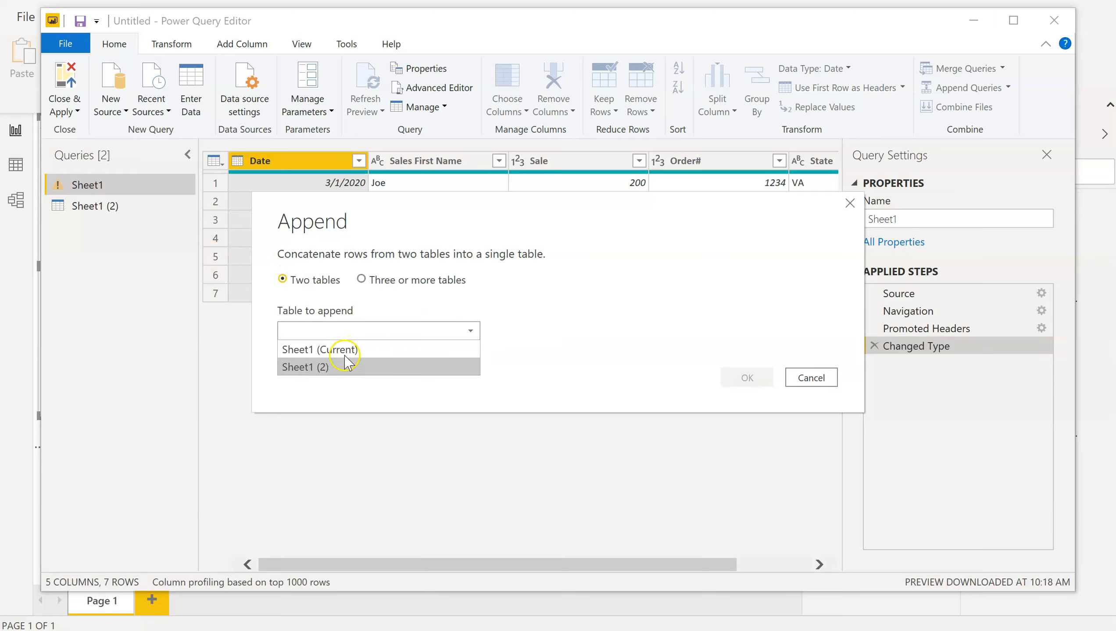
left_click(326, 368)
left_click(747, 378)
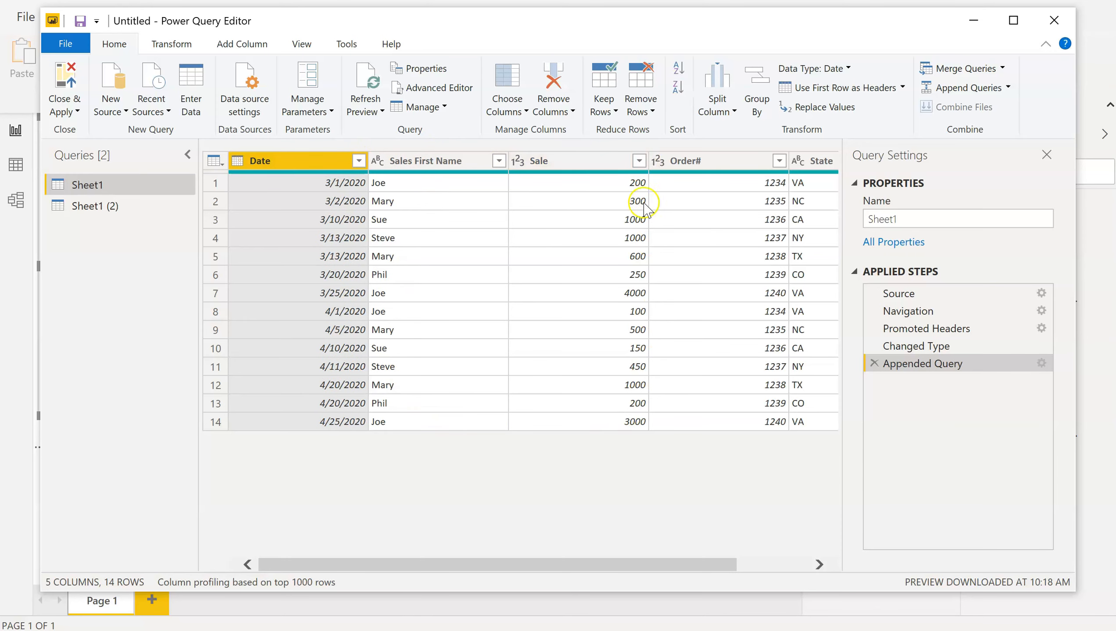
left_click_drag(557, 567, 457, 561)
left_click(64, 93)
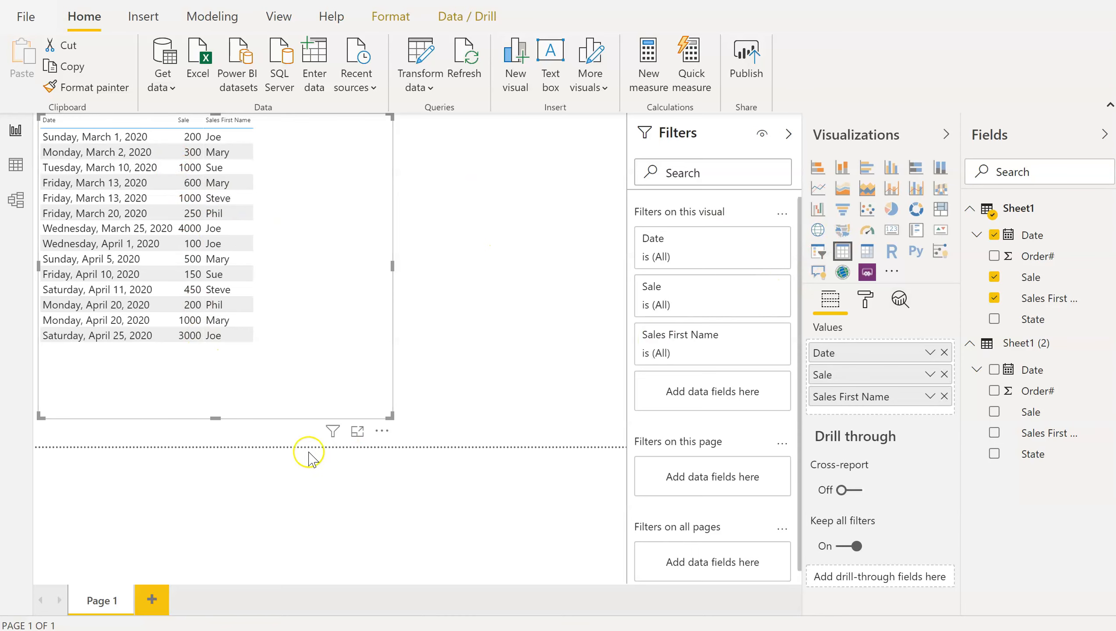
- Add a second report page and insert a map visual with Sheet1's State field as its location
left_click(151, 600)
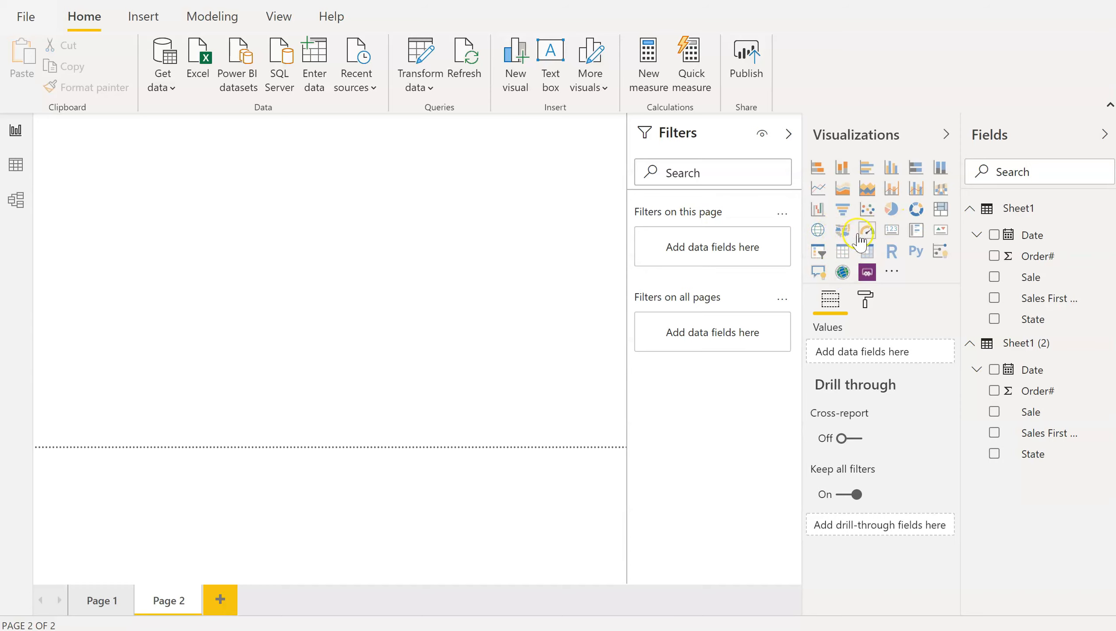
left_click(819, 230)
left_click(993, 319)
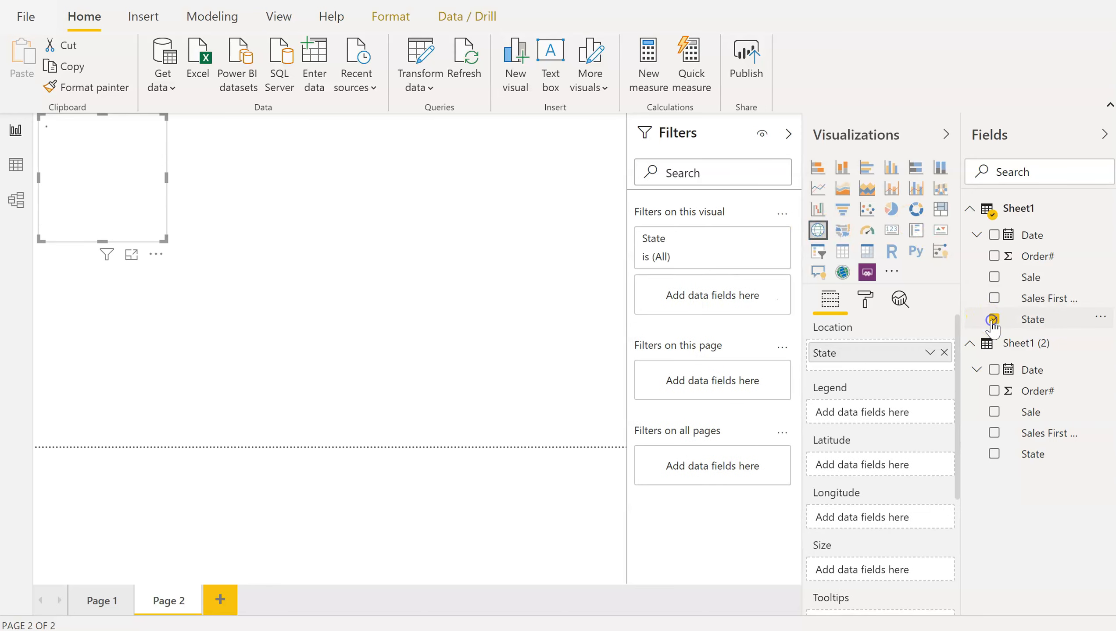
- Enlarge the map visual to nearly the page's full width and assign Sheet1's Sale field to its bubble size, leaving the legend empty
left_click(994, 277)
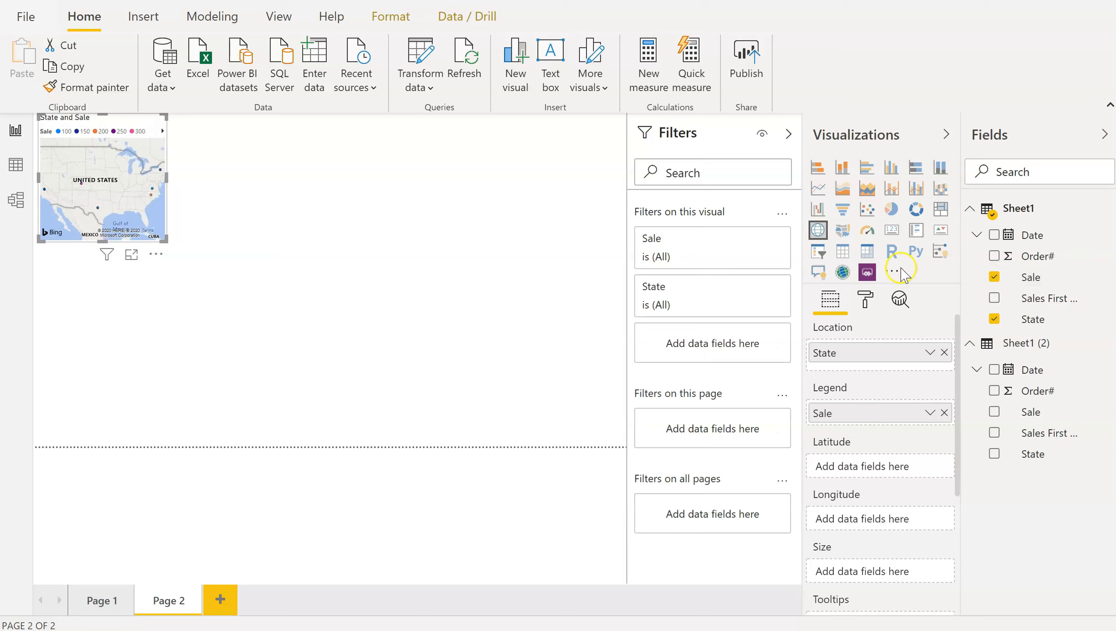
left_click_drag(166, 241, 582, 429)
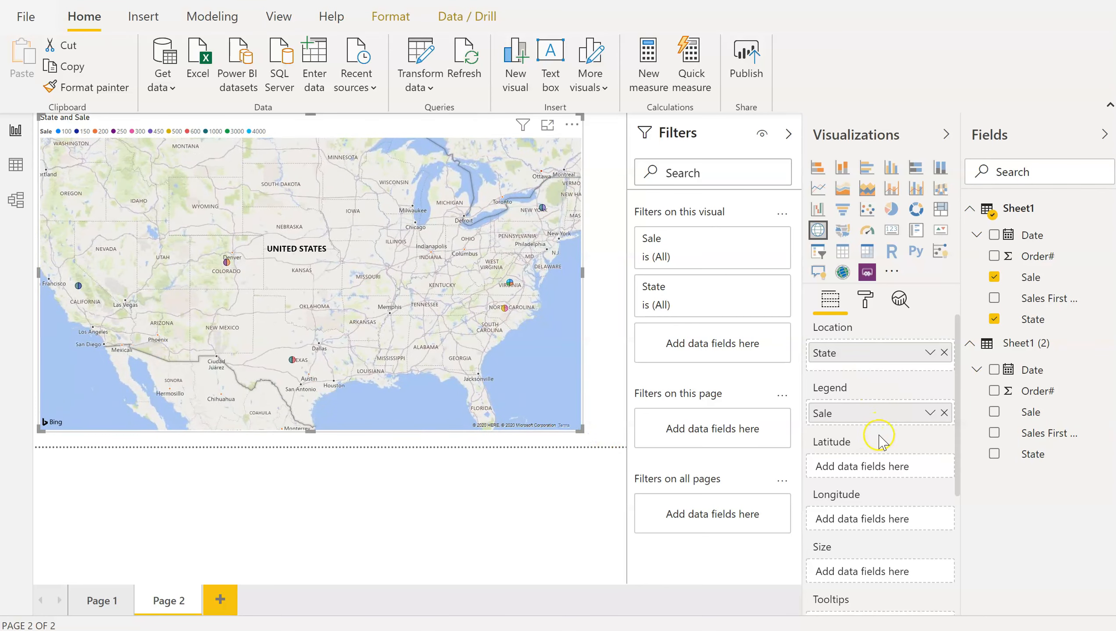
left_click(944, 413)
left_click_drag(1028, 283, 863, 574)
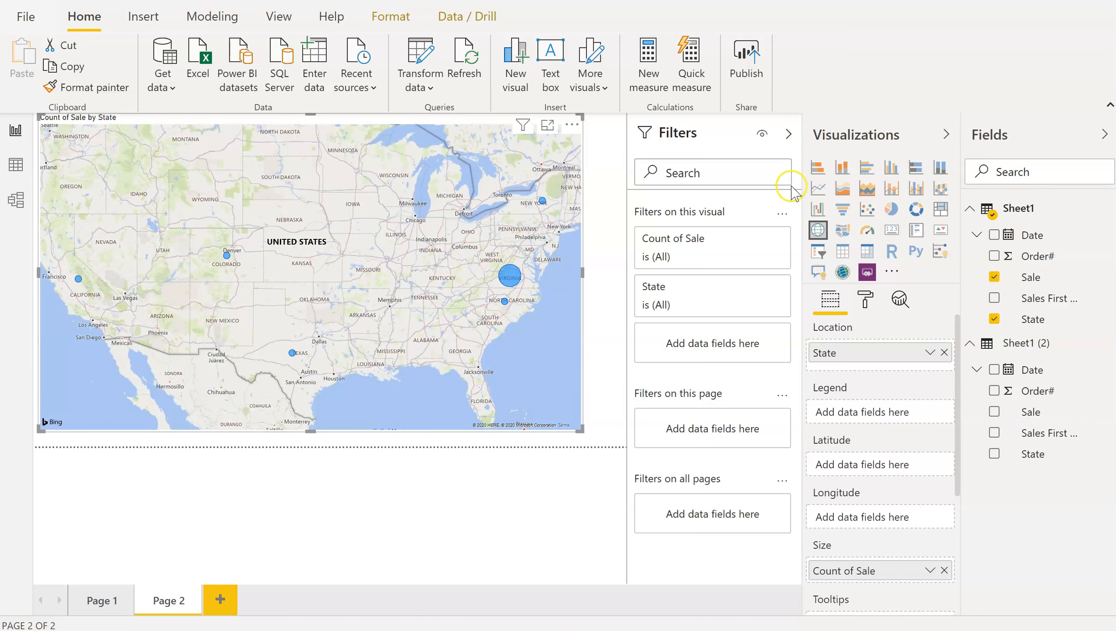
- Examine the appended rows of the Sheet1 query in the Power Query Editor, close the editor, and view the table on Page 1
right_click(1030, 210)
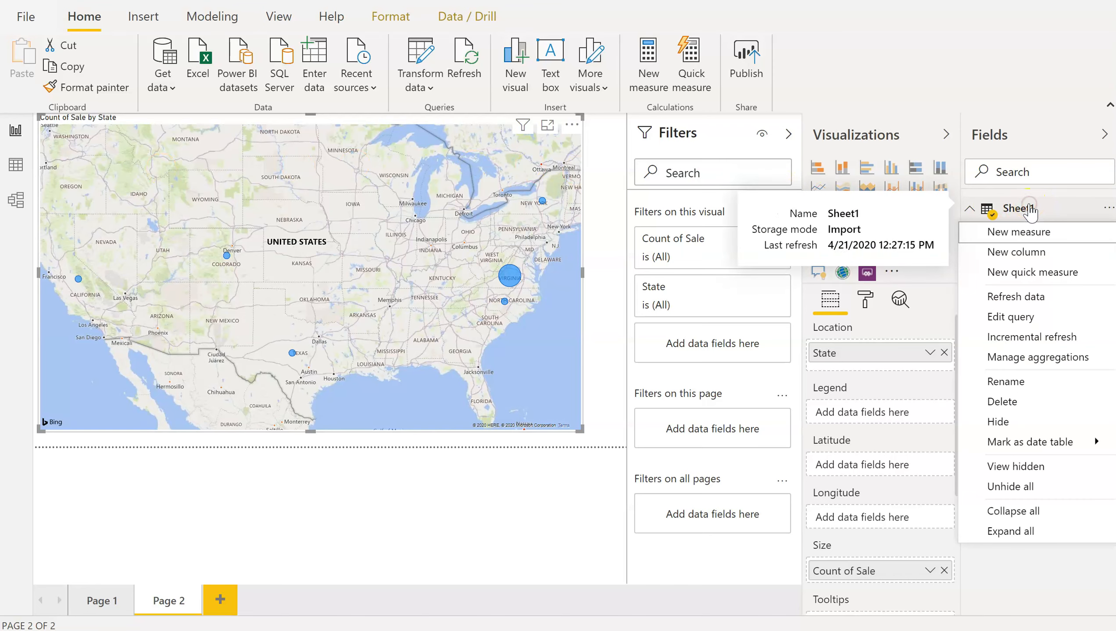
left_click(1012, 317)
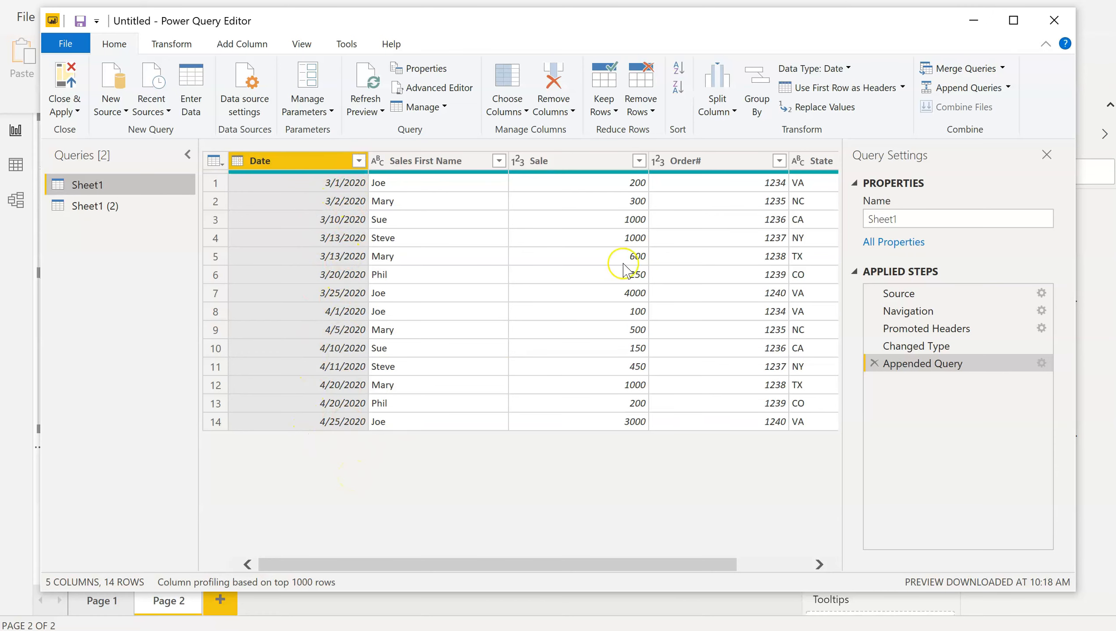
left_click(1054, 21)
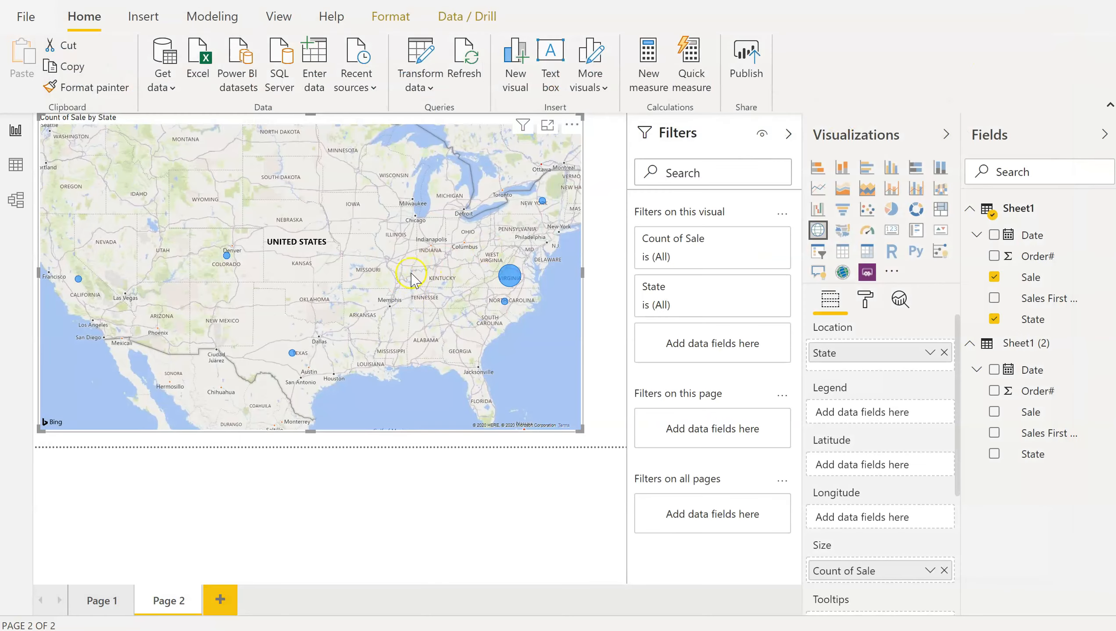
left_click(101, 601)
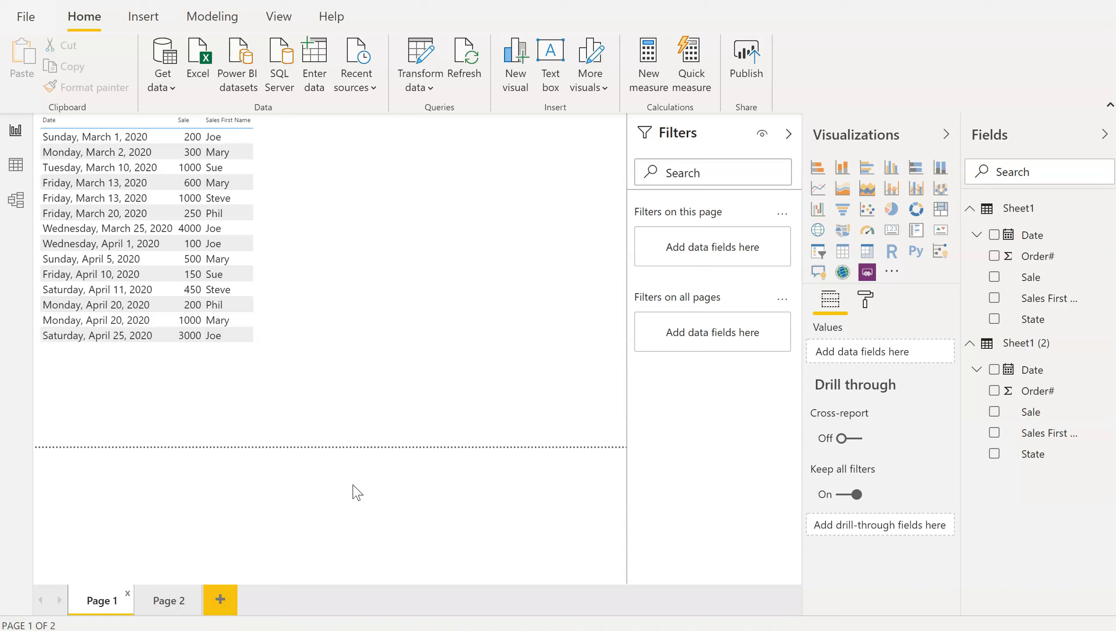
mouse_move(663, 630)
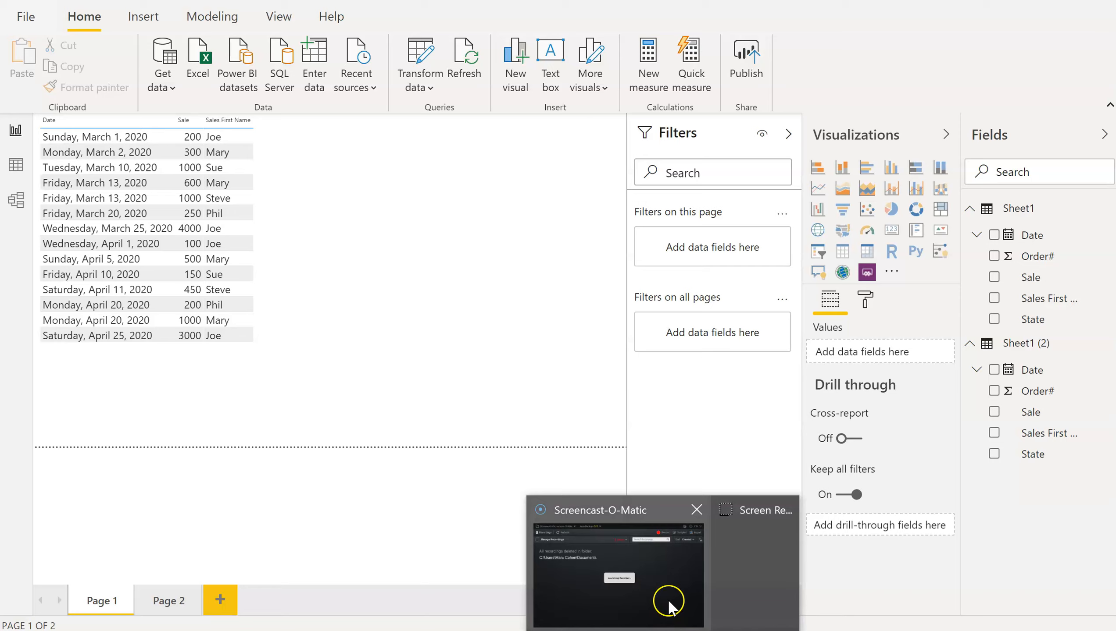